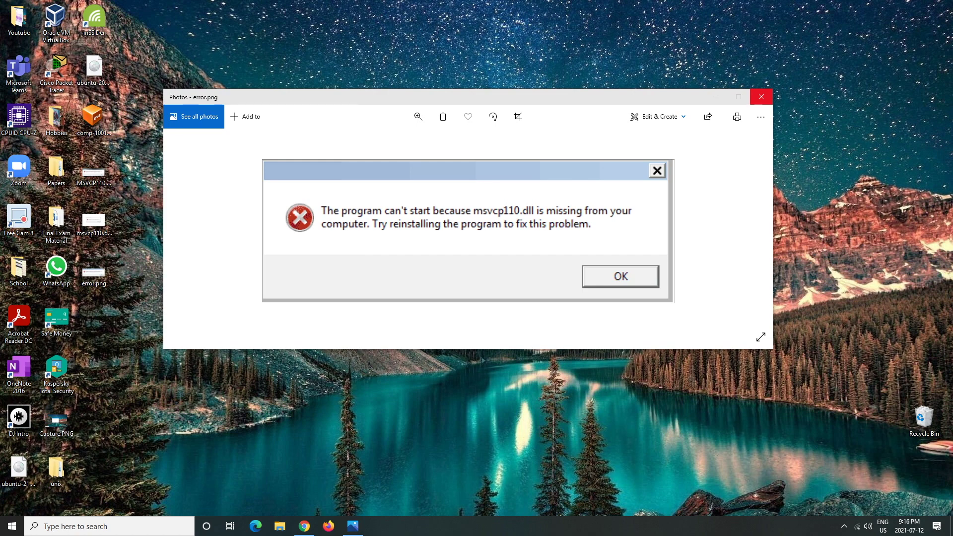
Close the Photos window showing the msvcp110.dll missing error screenshot
{"action": "left_click", "coordinate": [761, 97]}
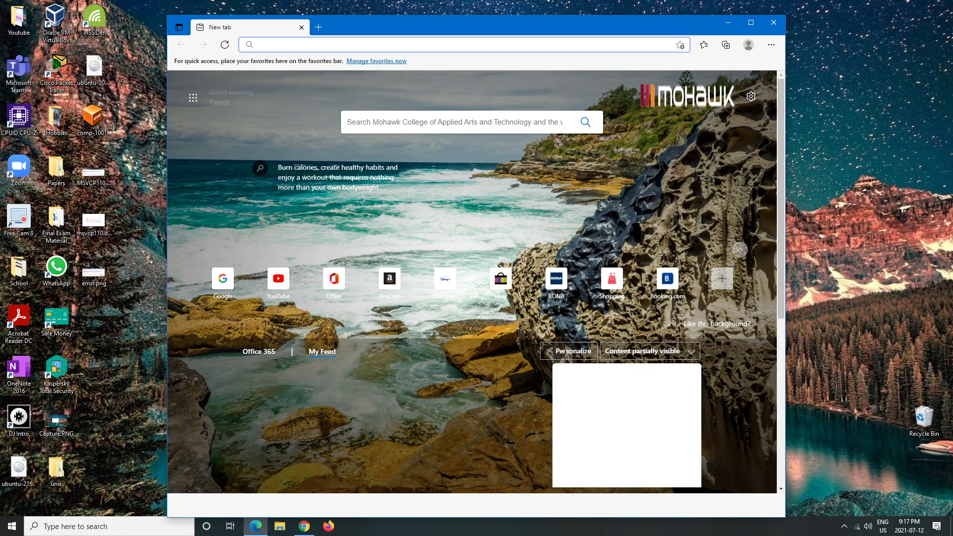
Go to google.ca and search for 'microsoft'
{"action": "type", "text": "google.ca"}
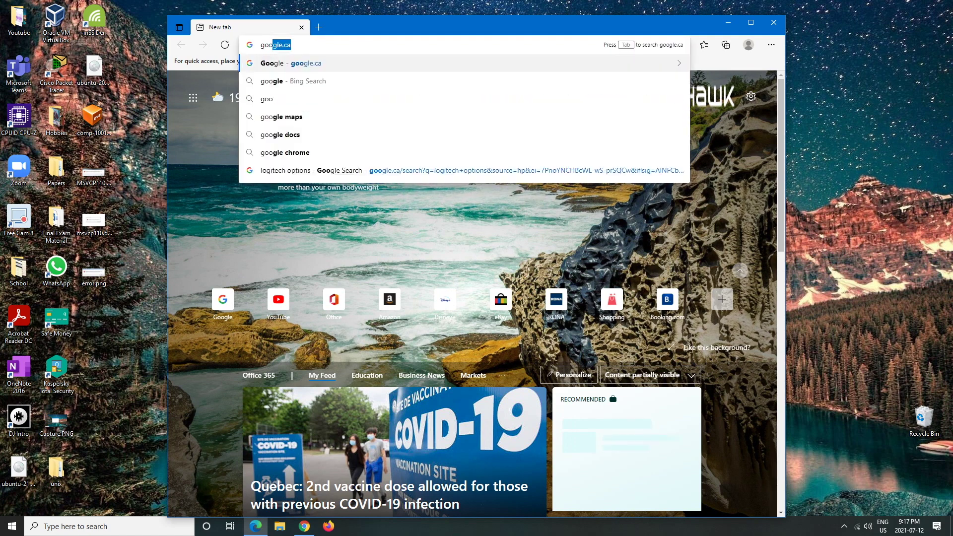
{"action": "key", "text": "Return"}
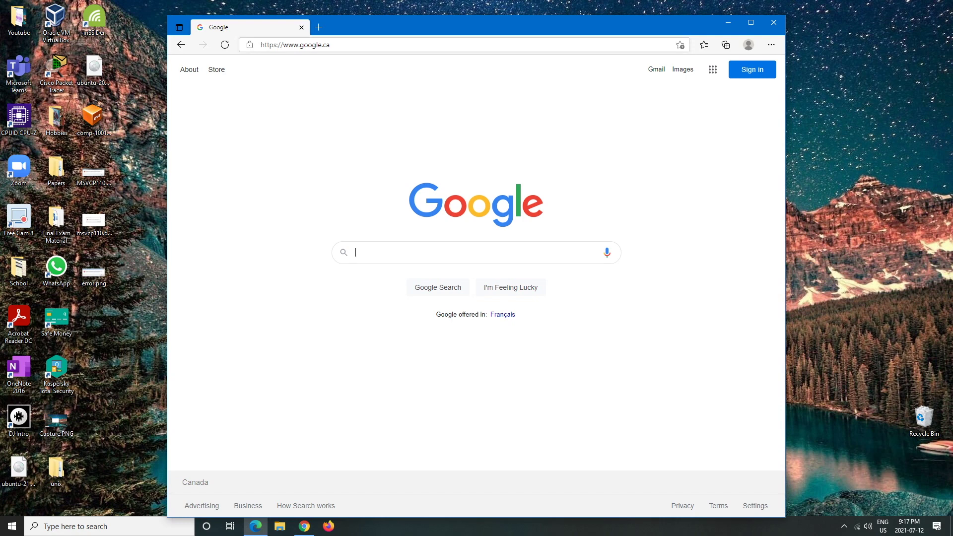
{"action": "key", "text": "ctrl+l"}
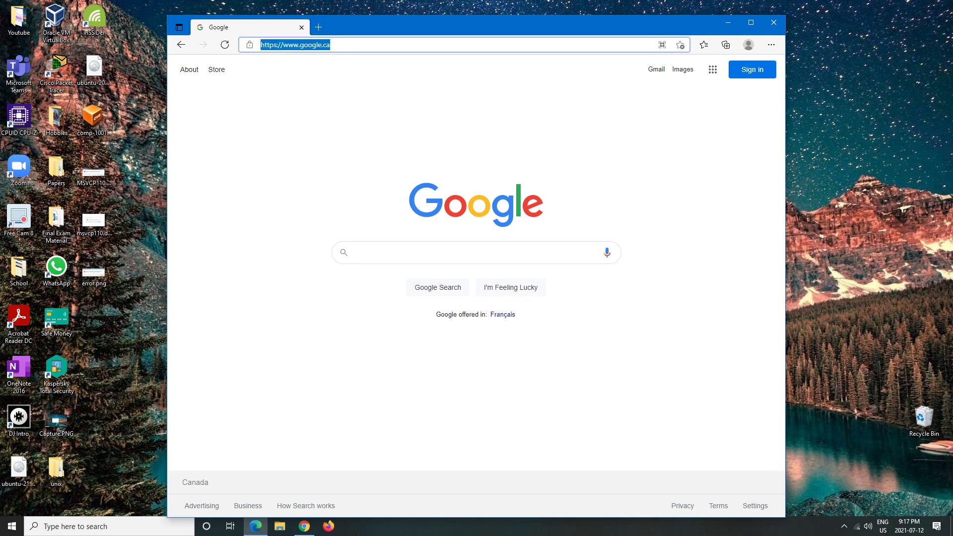
{"action": "key", "text": "Escape"}
{"action": "left_click", "coordinate": [355, 252]}
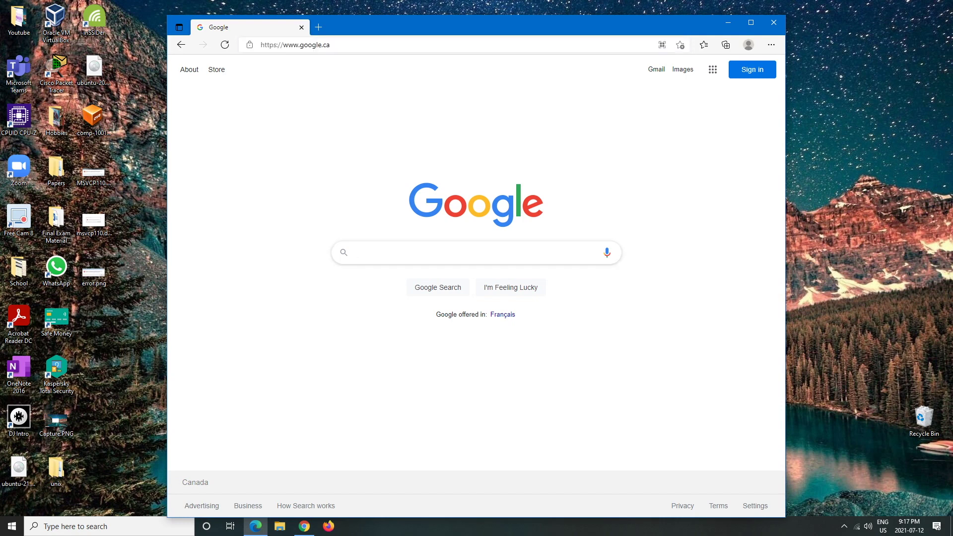
{"action": "type", "text": "microsoft"}
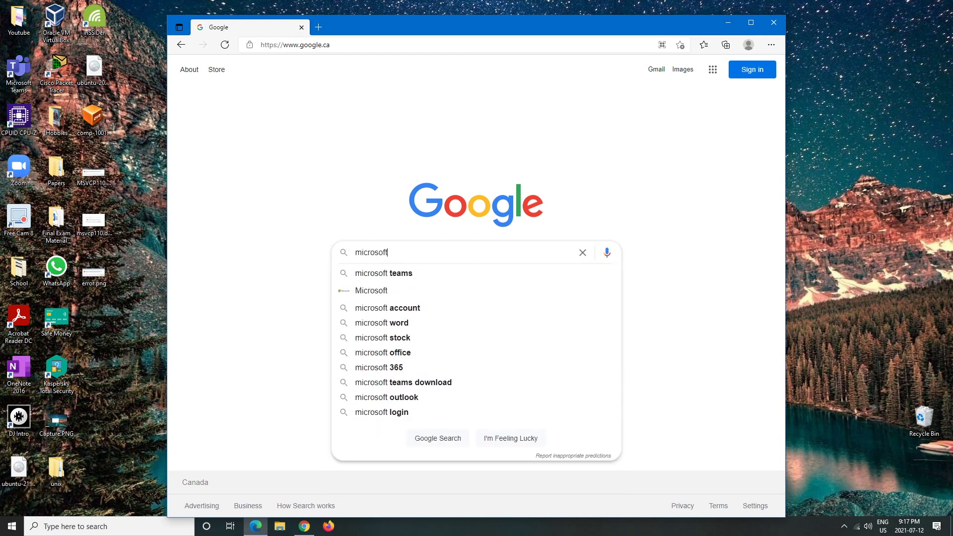
{"action": "key", "text": "Return"}
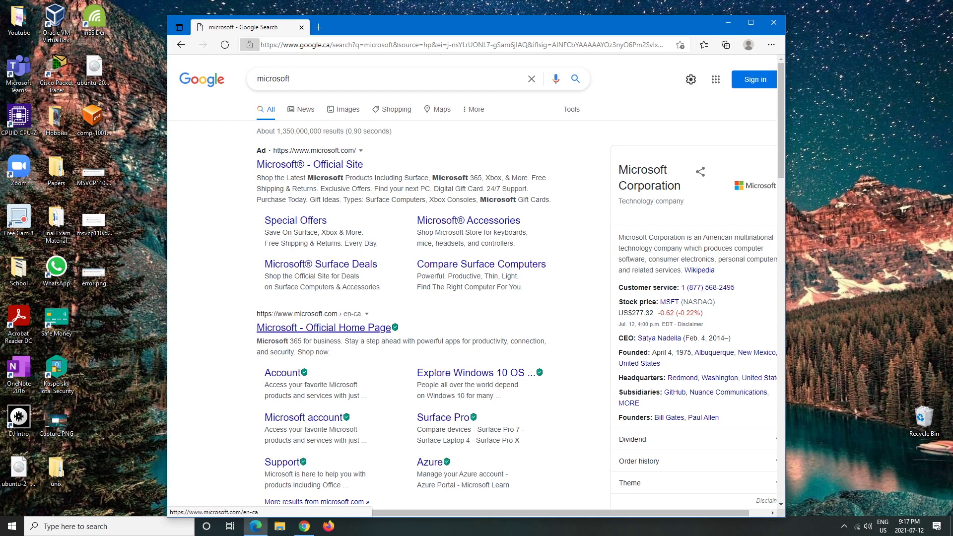
Open the Microsoft Official Home Page result and change the URL to the en-us download/details.aspx?id=30679 page
{"action": "left_click", "coordinate": [323, 328]}
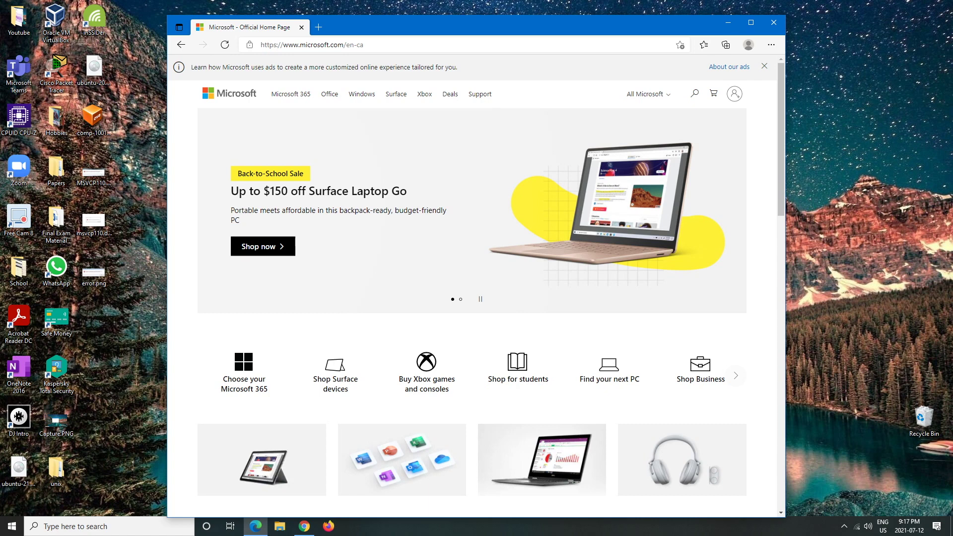
{"action": "key", "text": "ctrl+l"}
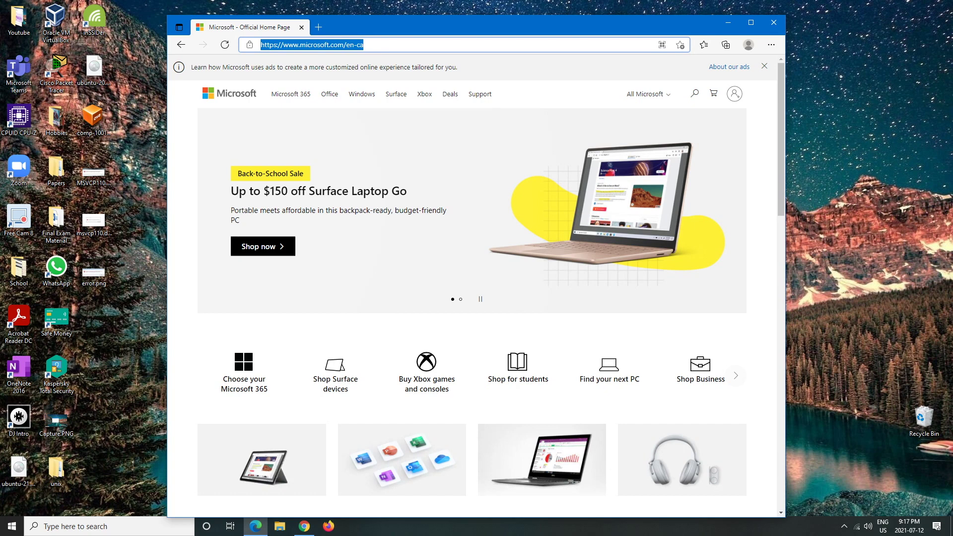
{"action": "left_click", "coordinate": [363, 45]}
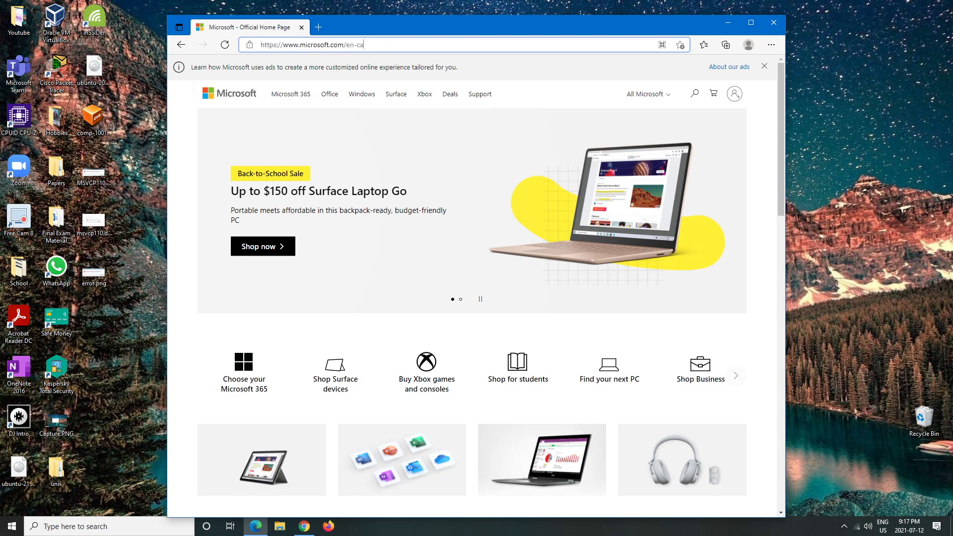
{"action": "key", "text": "BackSpace"}
{"action": "key", "text": "BackSpace"}
{"action": "key", "text": "BackSpace"}
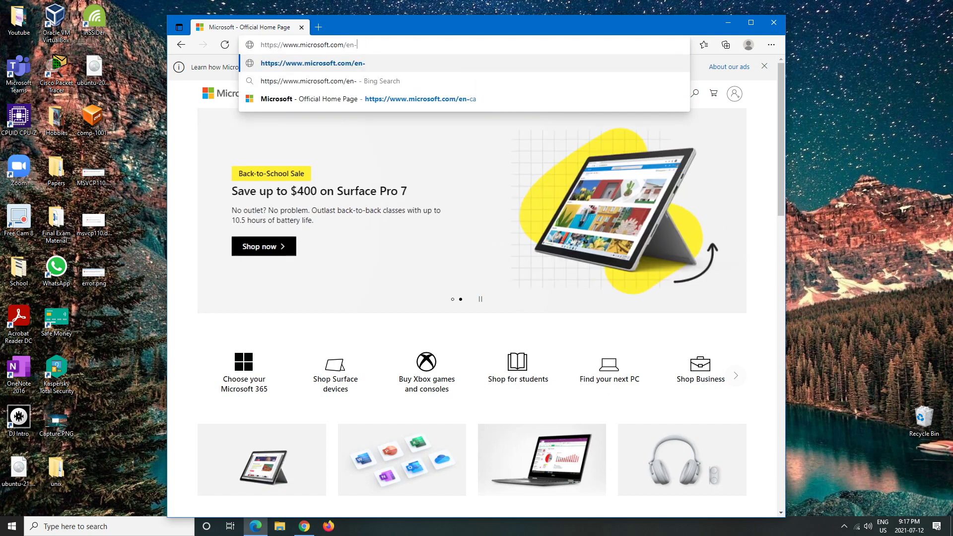
{"action": "type", "text": "-us"}
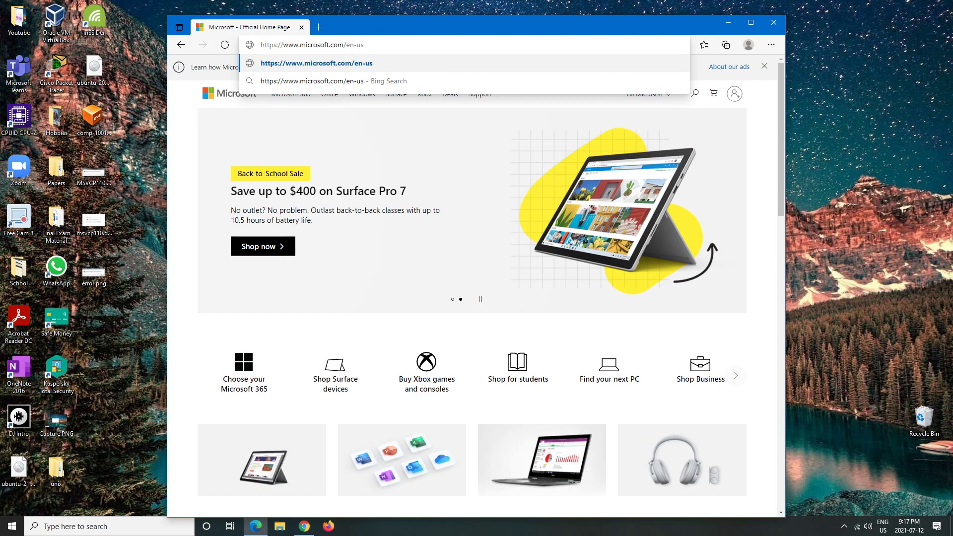
{"action": "type", "text": "/download"}
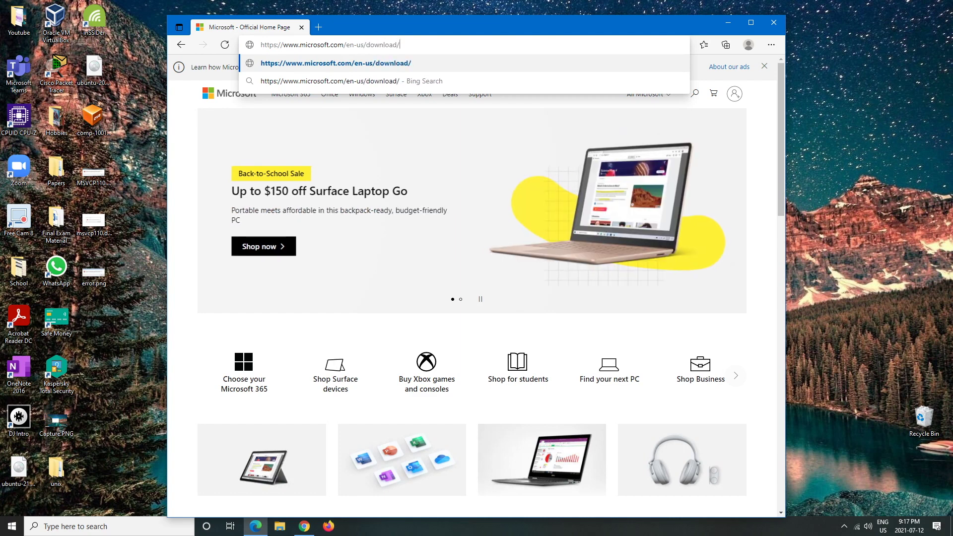
{"action": "type", "text": "/details"}
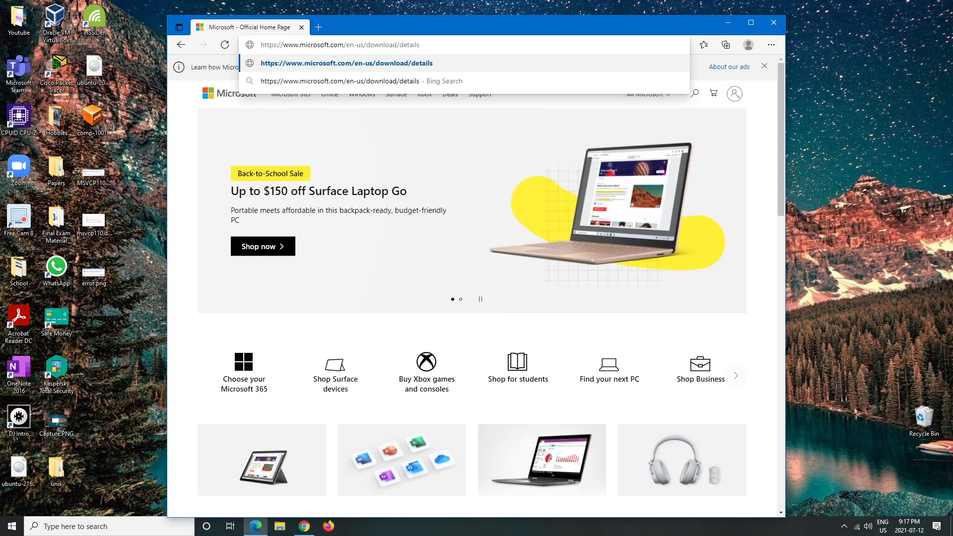
{"action": "type", "text": ".aspx?"}
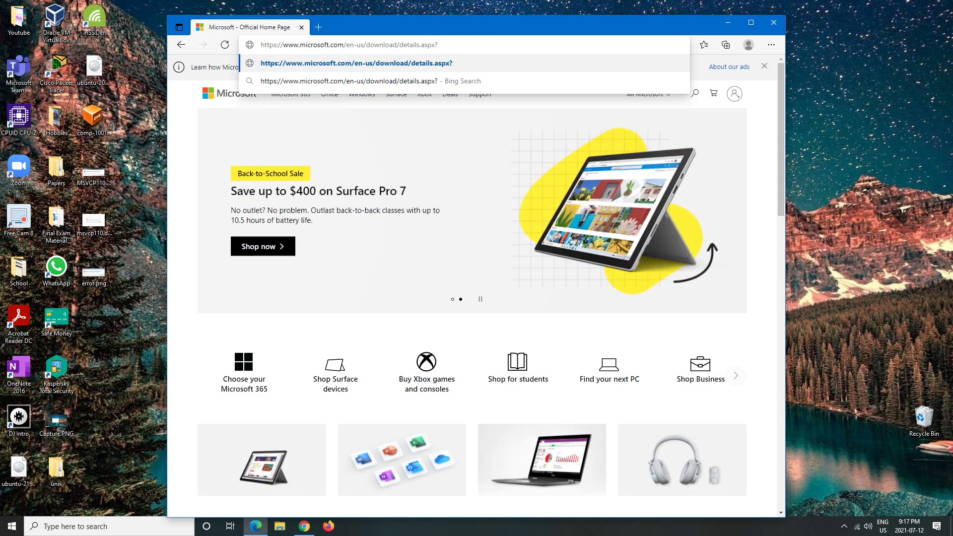
{"action": "type", "text": "id="}
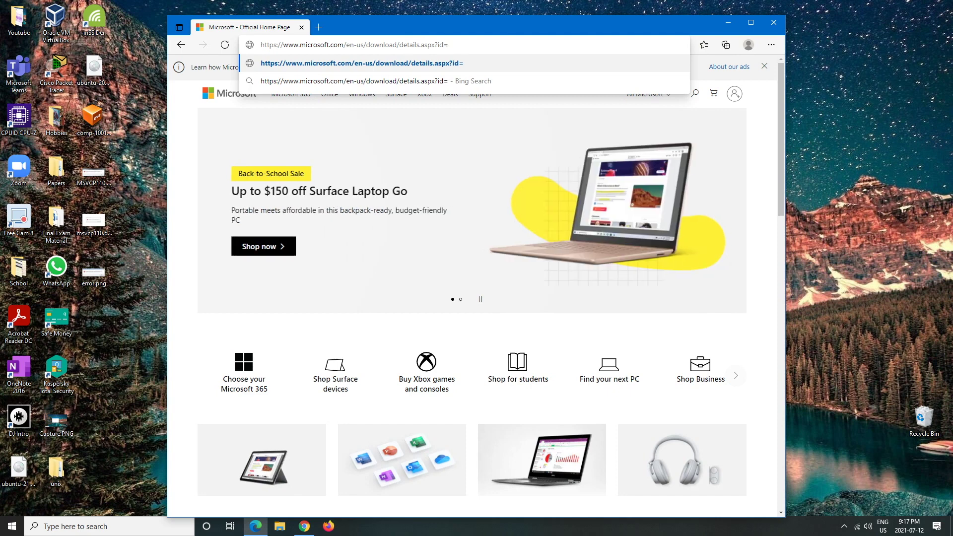
{"action": "type", "text": "3"}
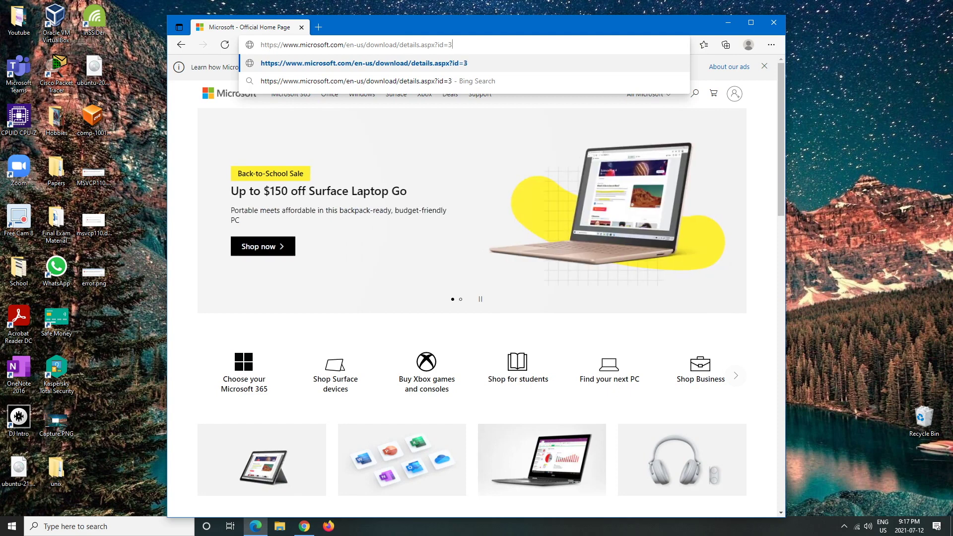
{"action": "type", "text": "0679"}
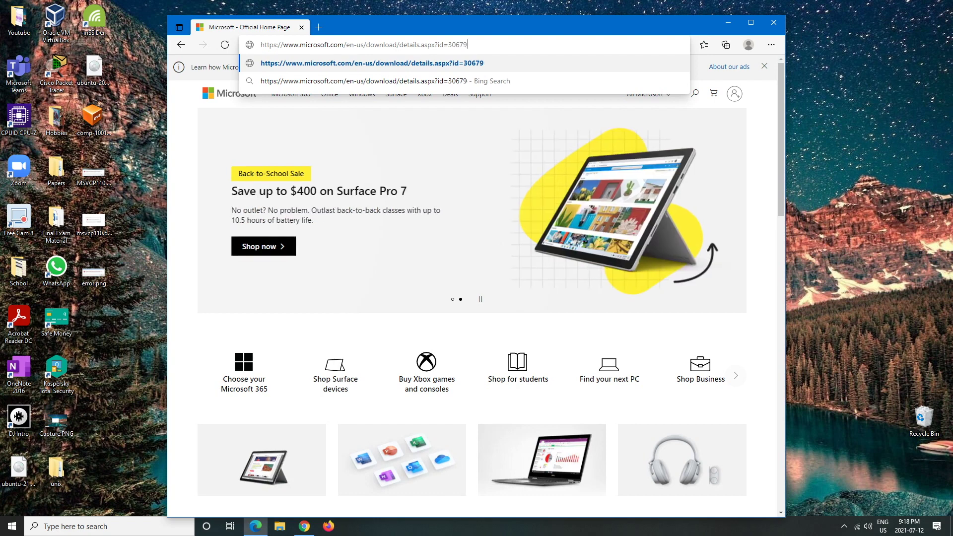
{"action": "key", "text": "Return"}
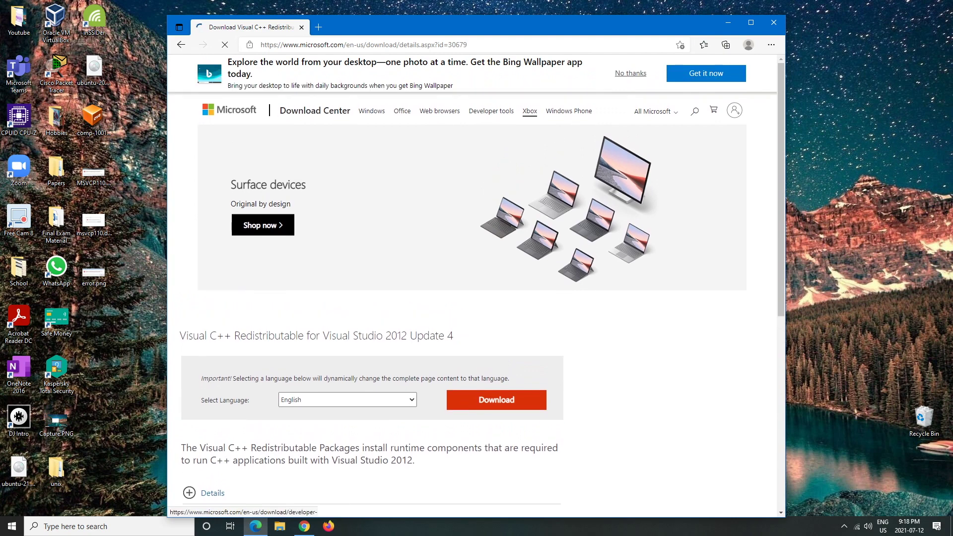
Keep English as the Visual C++ 2012 Update 4 download language and bring up the file list
{"action": "left_click_drag", "start_coordinate": [179, 336], "coordinate": [453, 336]}
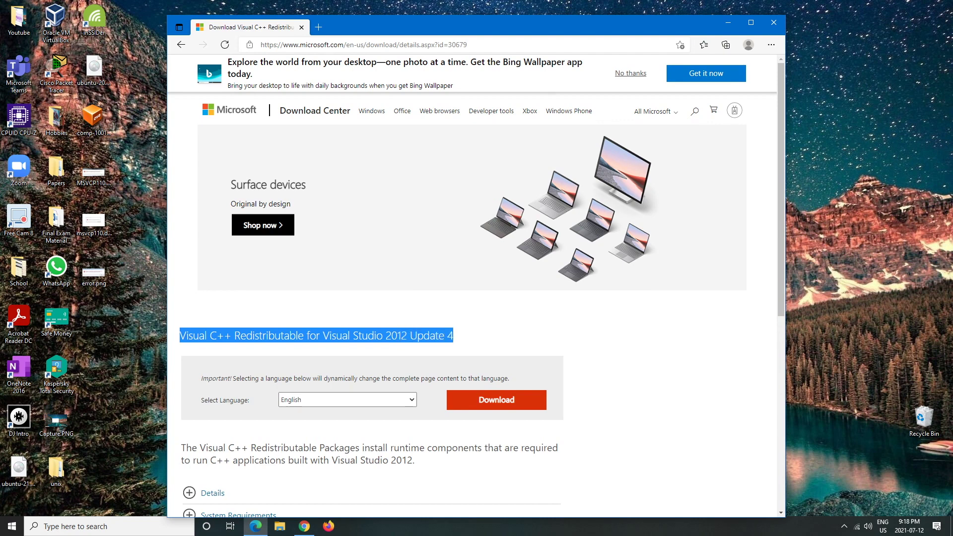
{"action": "left_click", "coordinate": [453, 336]}
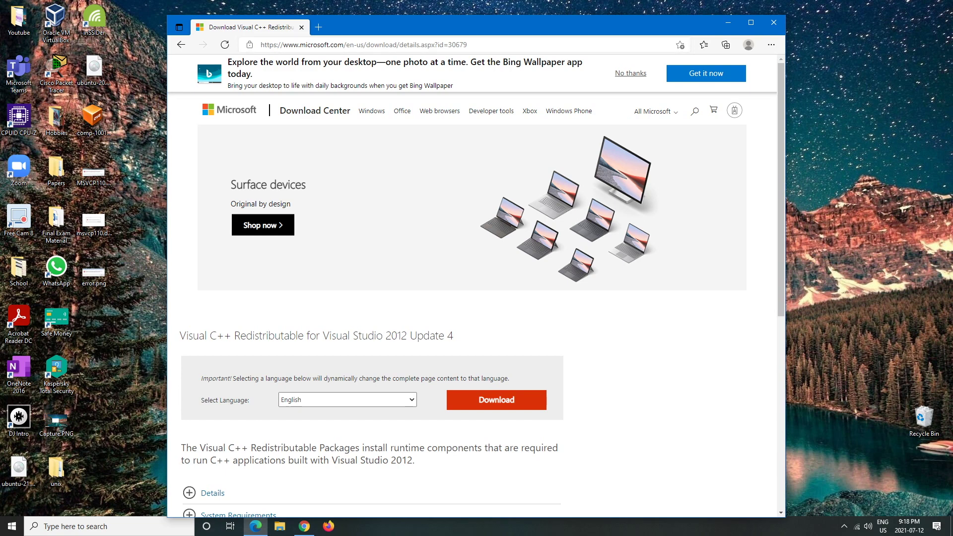
{"action": "scroll", "coordinate": [475, 283], "scroll_direction": "down", "scroll_amount": 5}
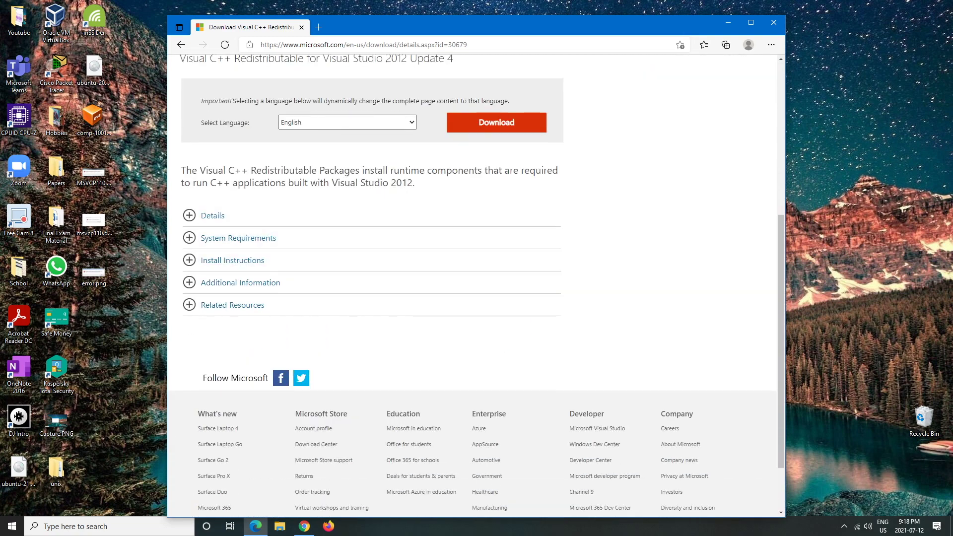
{"action": "scroll", "coordinate": [476, 285], "scroll_direction": "up", "scroll_amount": 4}
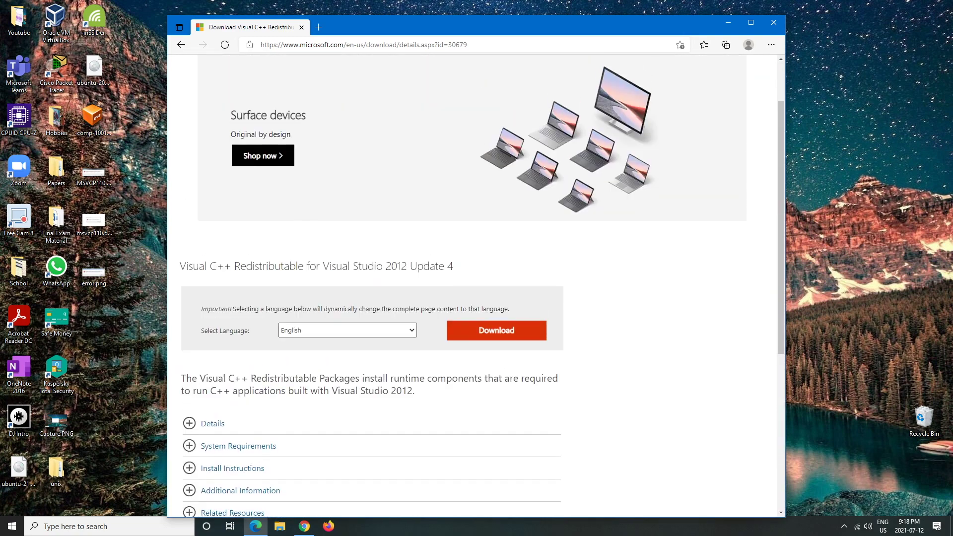
{"action": "left_click", "coordinate": [347, 330]}
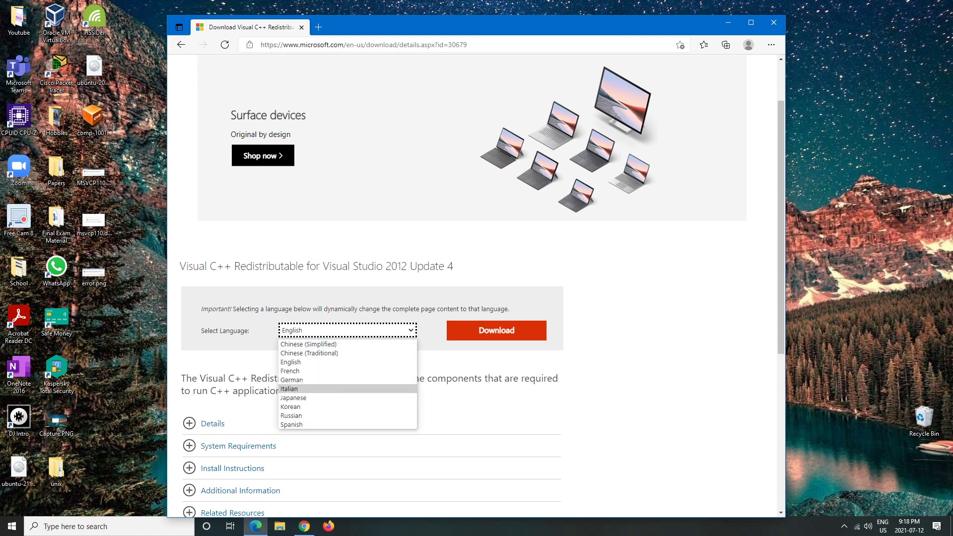
{"action": "left_click", "coordinate": [291, 362]}
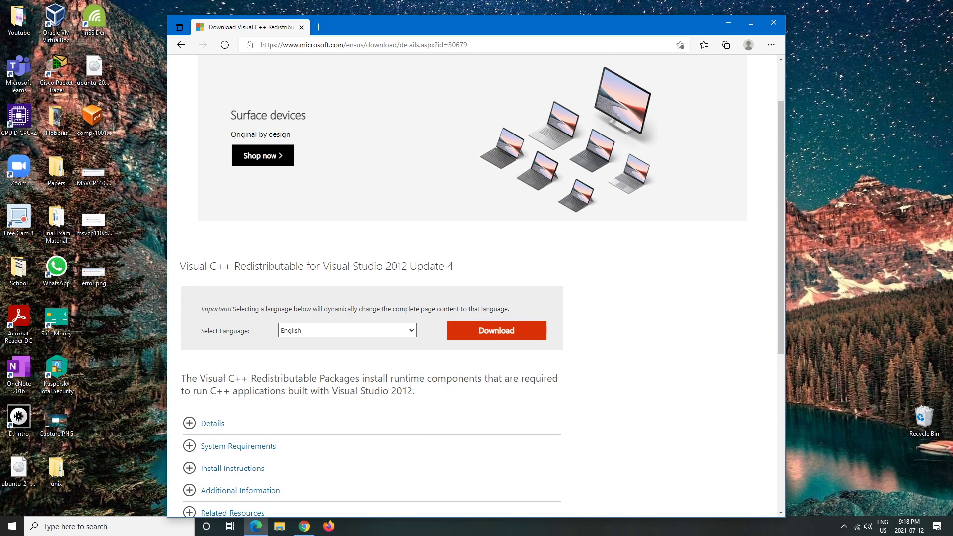
{"action": "left_click", "coordinate": [496, 330]}
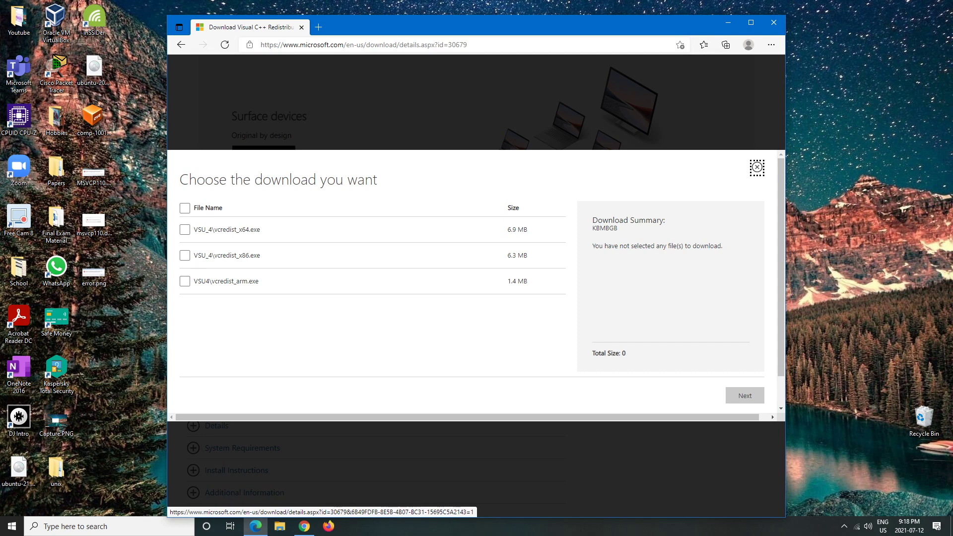
Tick vcredist_x64.exe and download it
{"action": "key", "text": "Tab"}
{"action": "key", "text": "Tab"}
{"action": "key", "text": "space"}
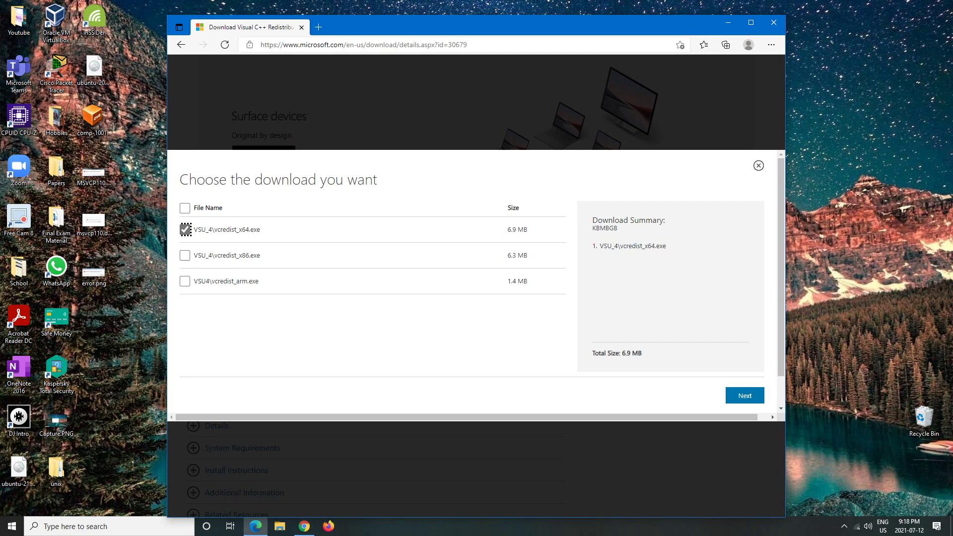
{"action": "key", "text": "Tab"}
{"action": "key", "text": "Tab"}
{"action": "key", "text": "Tab"}
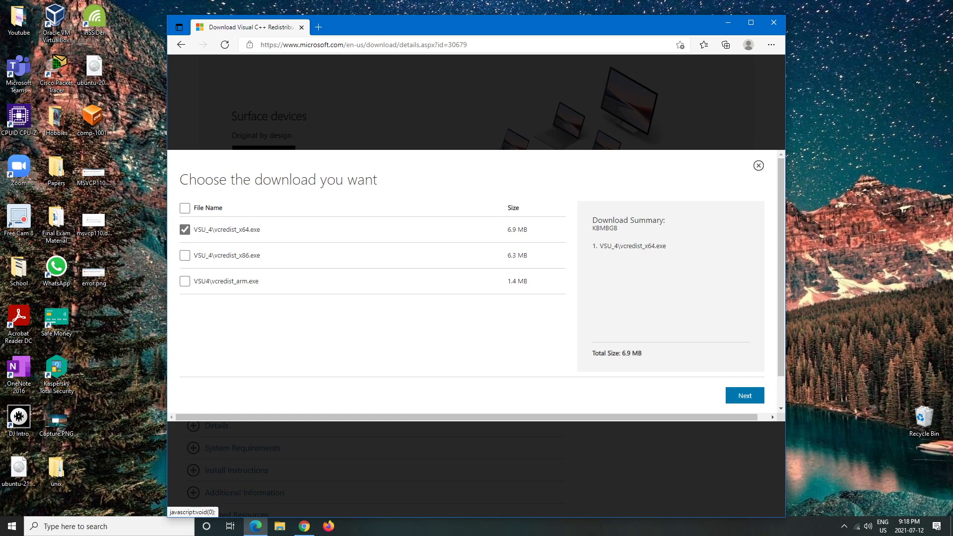
{"action": "key", "text": "Return"}
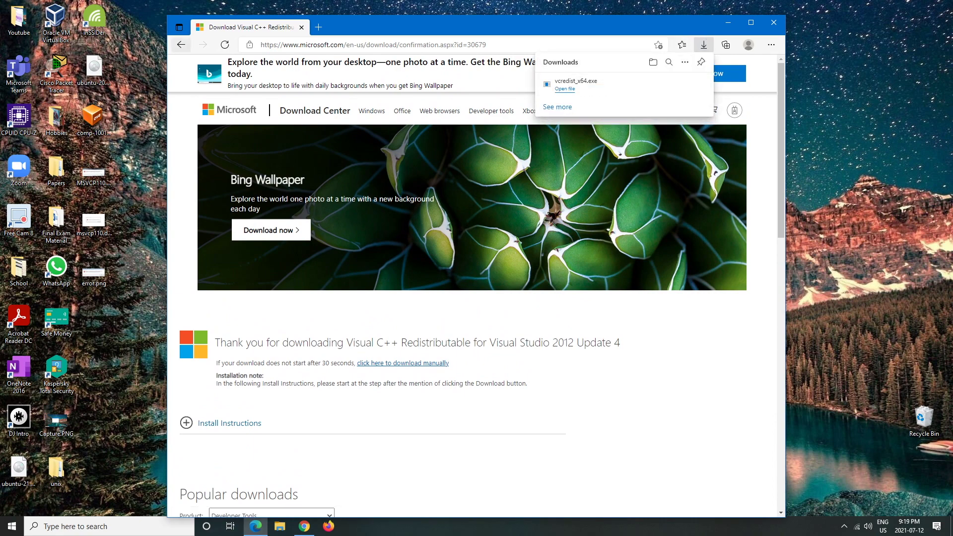
Return to the product page, reopen the download file list, then close it
{"action": "left_click", "coordinate": [181, 44]}
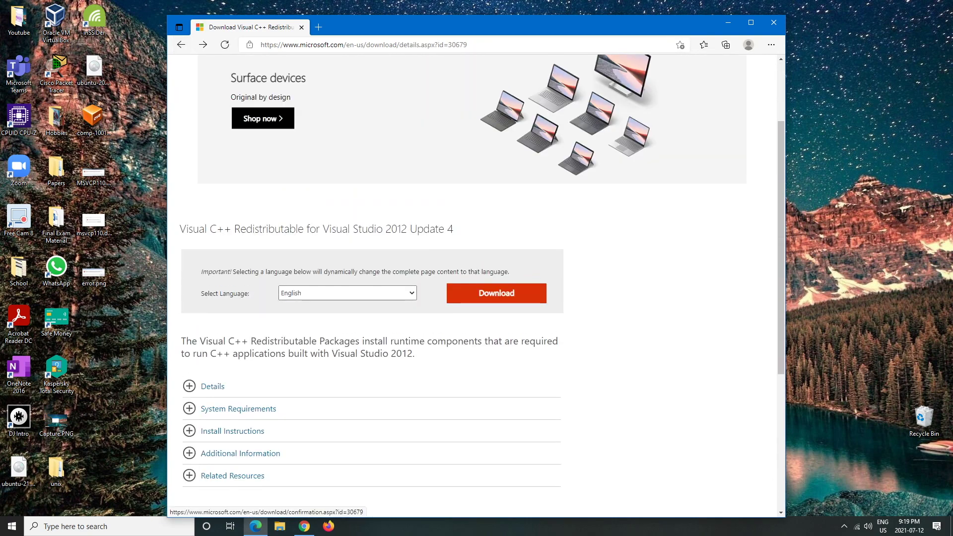
{"action": "left_click", "coordinate": [496, 292]}
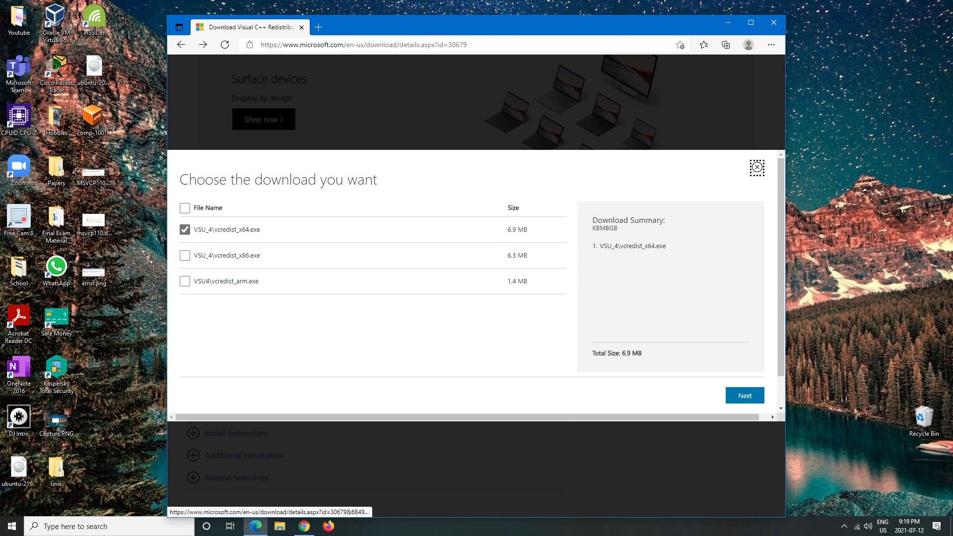
{"action": "left_click_drag", "start_coordinate": [260, 229], "coordinate": [237, 230]}
{"action": "left_click", "coordinate": [236, 229]}
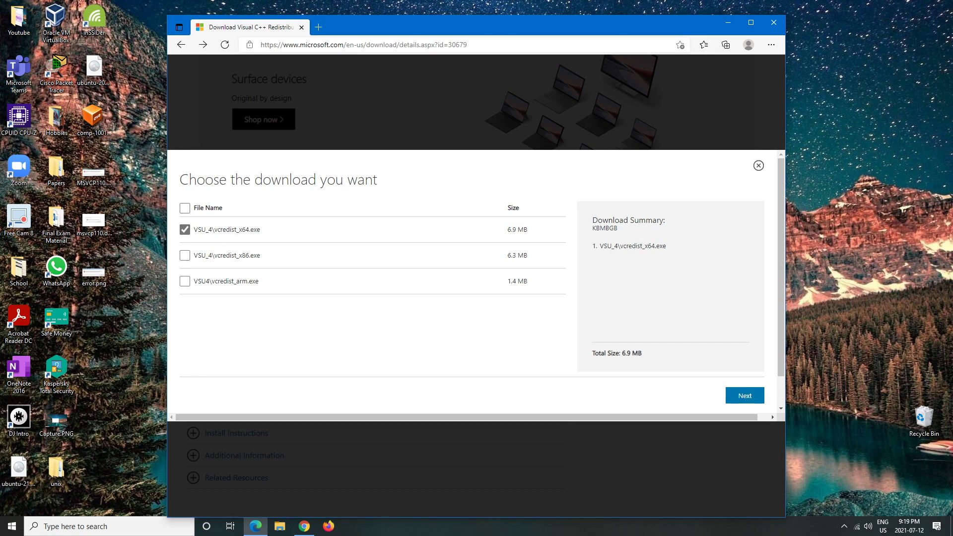
{"action": "left_click_drag", "start_coordinate": [261, 255], "coordinate": [198, 255]}
{"action": "left_click", "coordinate": [220, 255]}
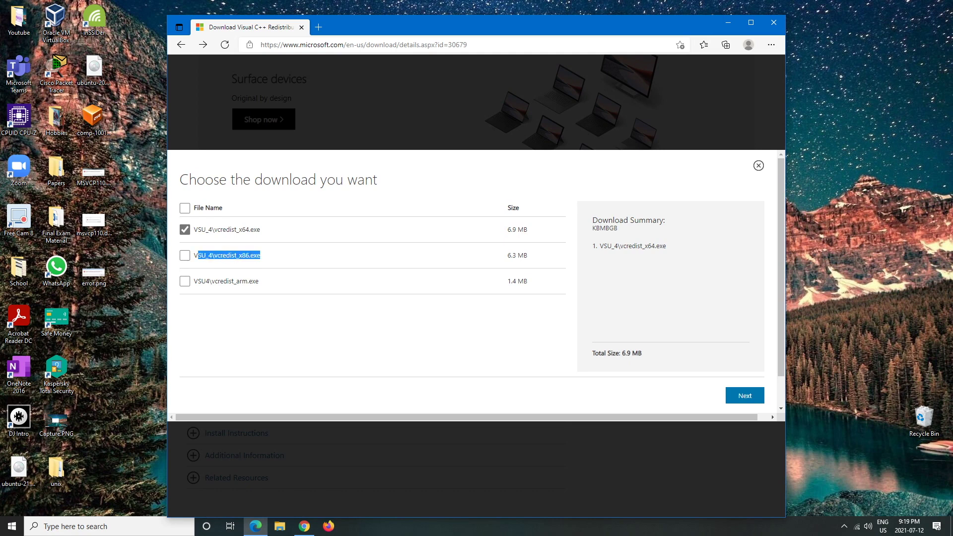
{"action": "left_click", "coordinate": [198, 255]}
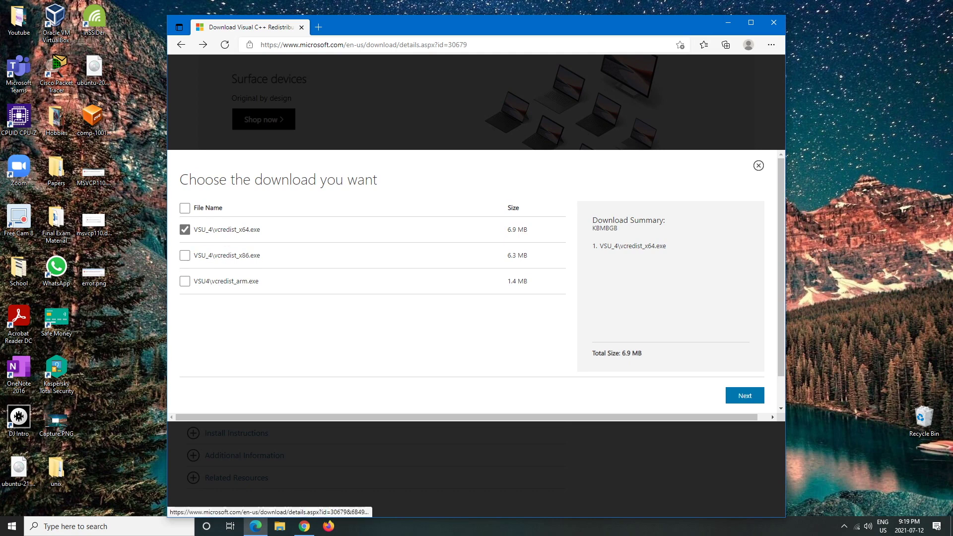
{"action": "left_click", "coordinate": [744, 396]}
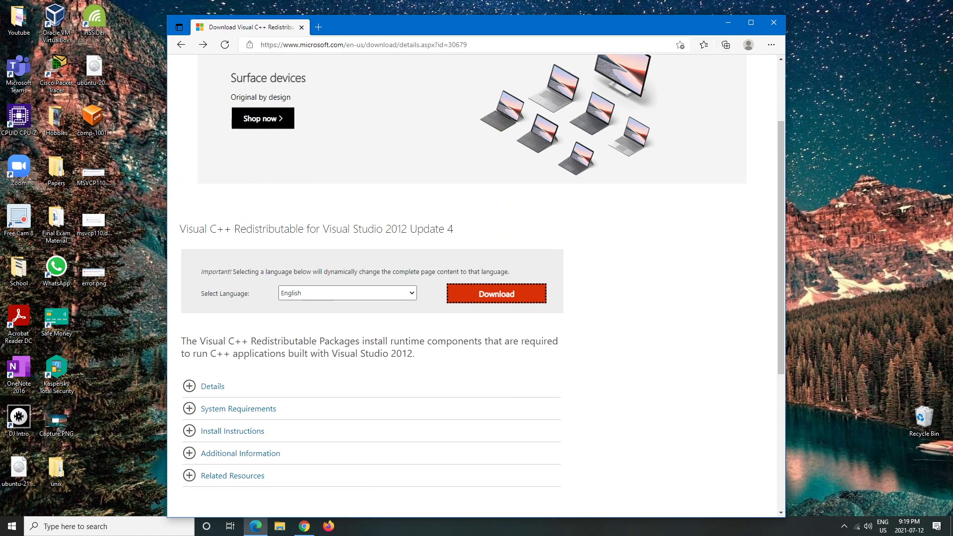
{"action": "left_click", "coordinate": [771, 44]}
Open the downloaded vcredist_x64.exe, agree to the license terms, and start installing
{"action": "left_click", "coordinate": [670, 158]}
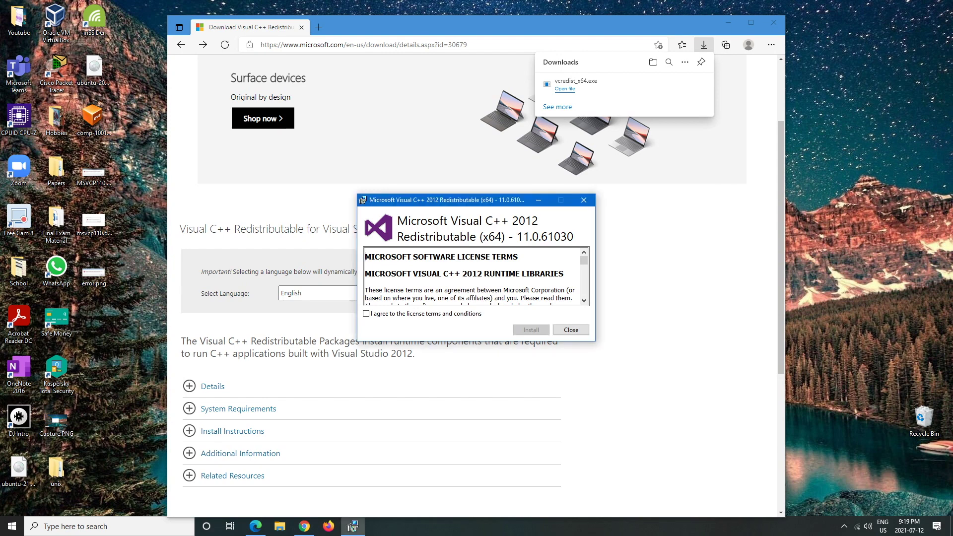
{"action": "key", "text": "alt+a"}
{"action": "scroll", "coordinate": [475, 276], "scroll_direction": "down", "scroll_amount": 5}
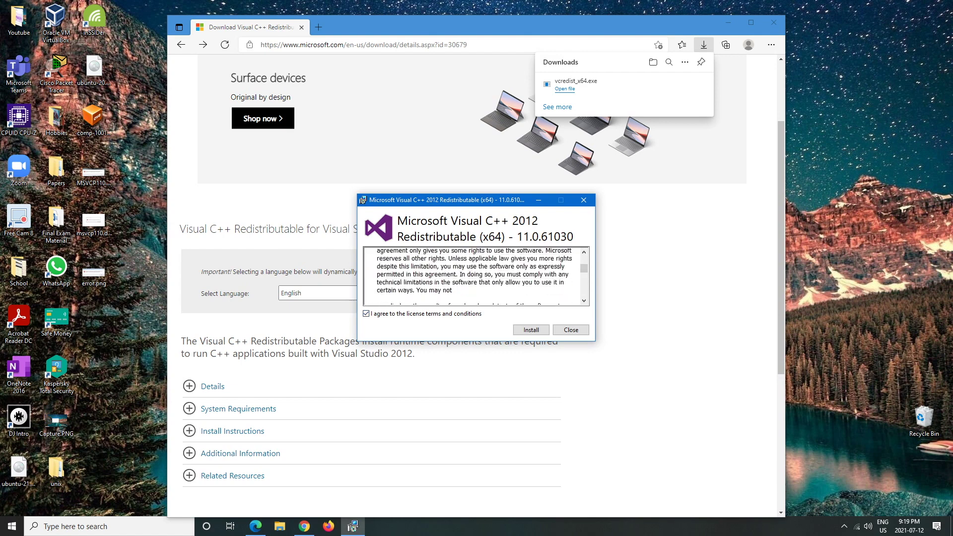
{"action": "scroll", "coordinate": [475, 277], "scroll_direction": "down", "scroll_amount": 10}
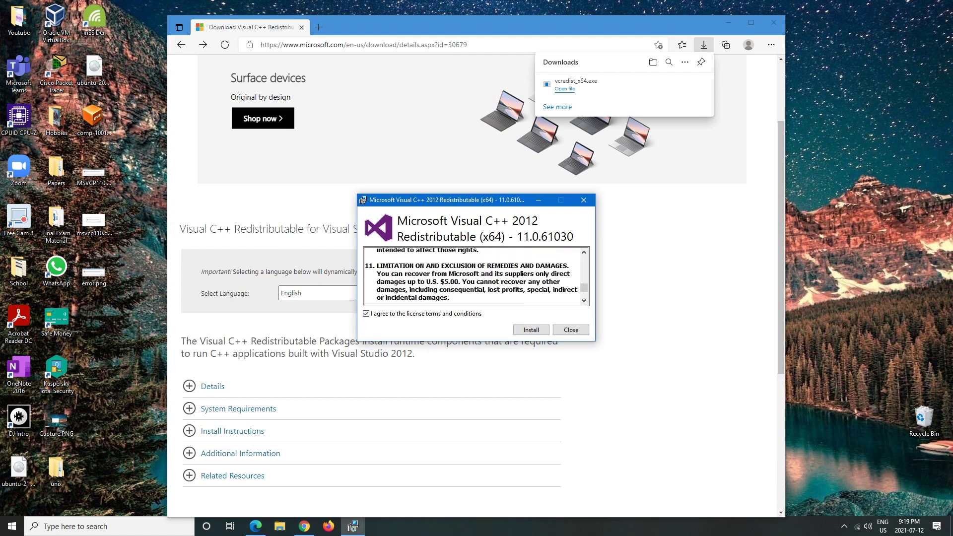
{"action": "scroll", "coordinate": [476, 276], "scroll_direction": "up", "scroll_amount": 15}
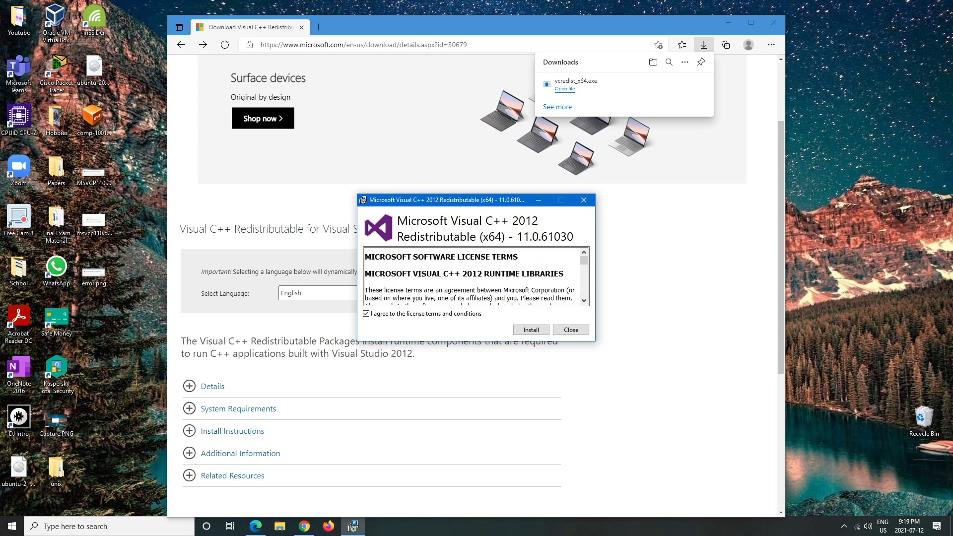
{"action": "left_click", "coordinate": [531, 329]}
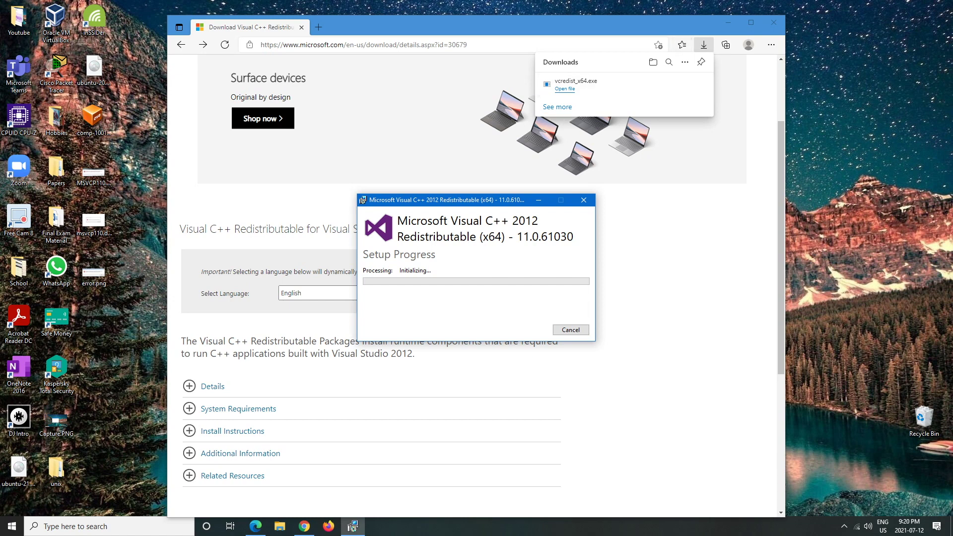
Wait for the x64 redistributable install to succeed, close the setup, and minimize Edge
{"action": "left_click", "coordinate": [703, 44]}
{"action": "left_click", "coordinate": [353, 527]}
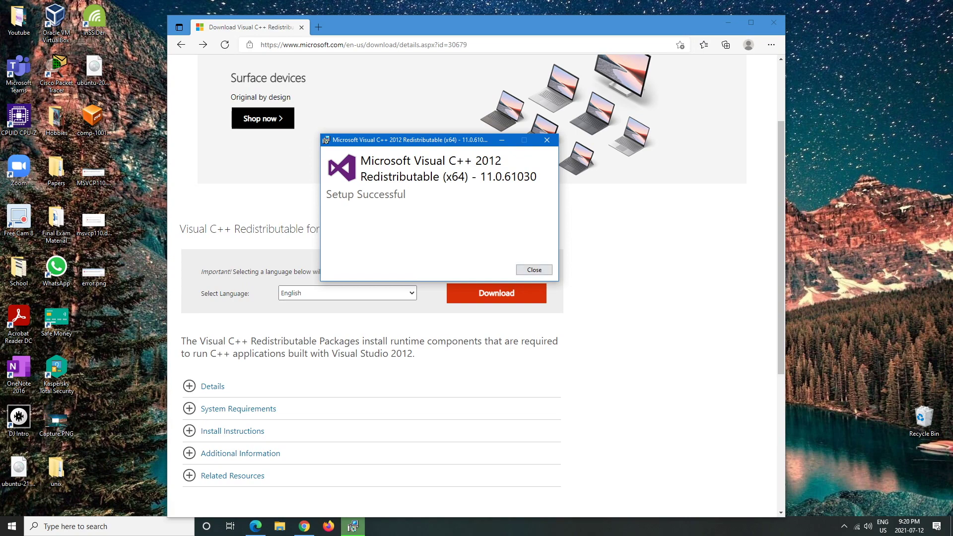
{"action": "left_click", "coordinate": [534, 270]}
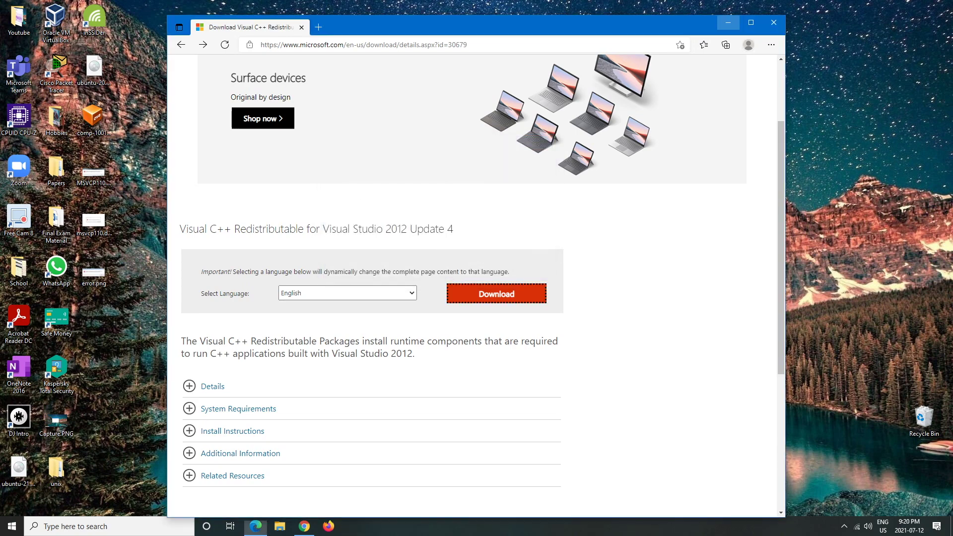
{"action": "left_click", "coordinate": [728, 22]}
Search Windows for 'add or remove' and open Add or remove programs
{"action": "key", "text": "super+s"}
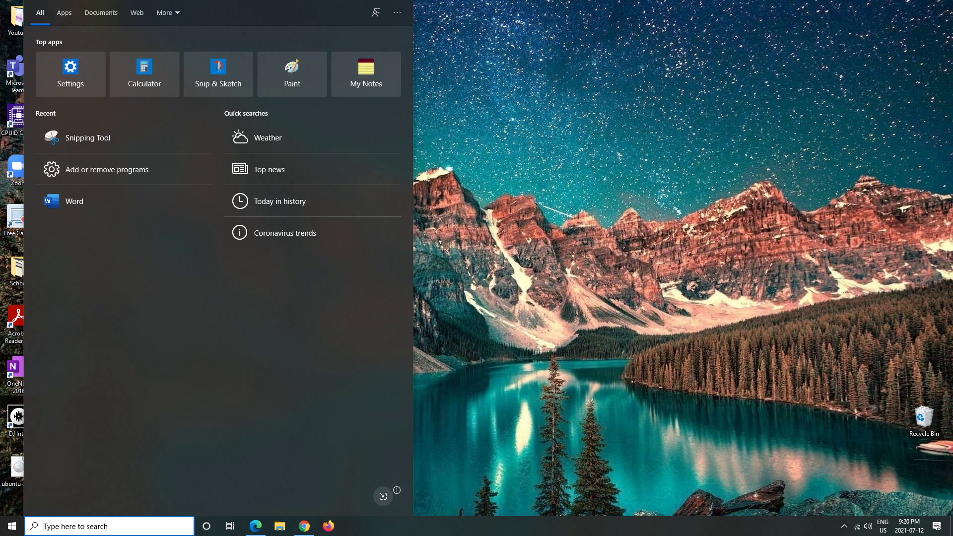
{"action": "type", "text": "add or remove"}
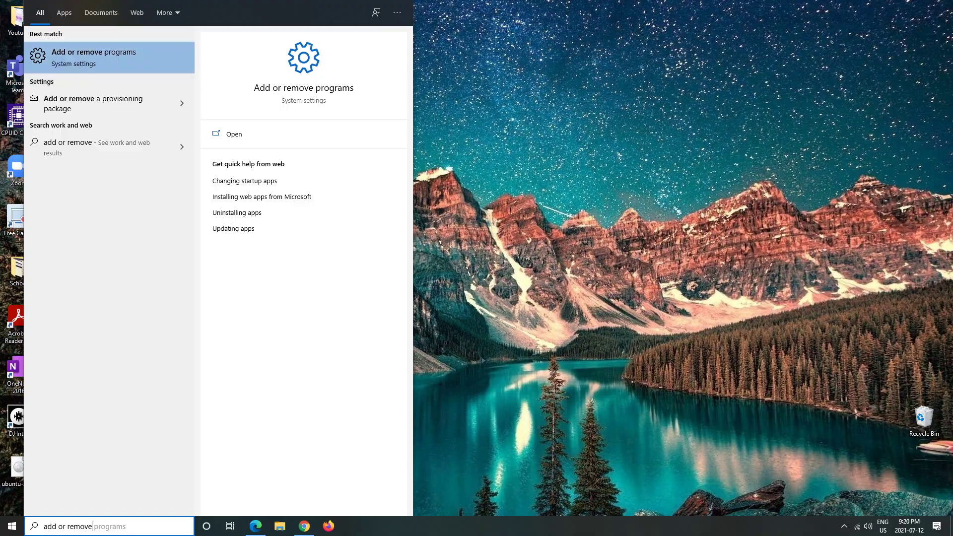
{"action": "key", "text": "Return"}
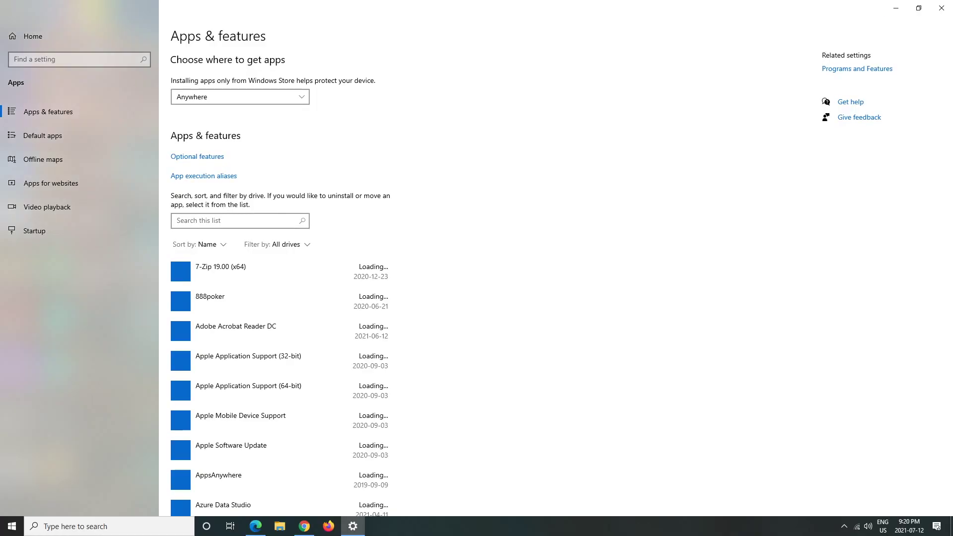
Scroll the apps list to Microsoft Visual C++ 2012 Redistributable (x64) and expand its entry
{"action": "scroll", "coordinate": [279, 281], "scroll_direction": "down", "scroll_amount": 20}
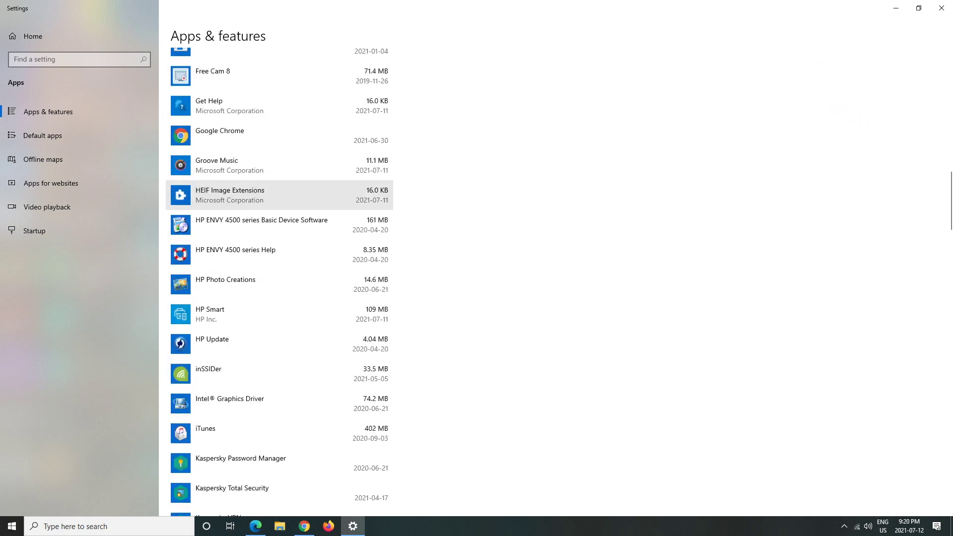
{"action": "scroll", "coordinate": [279, 260], "scroll_direction": "down", "scroll_amount": 15}
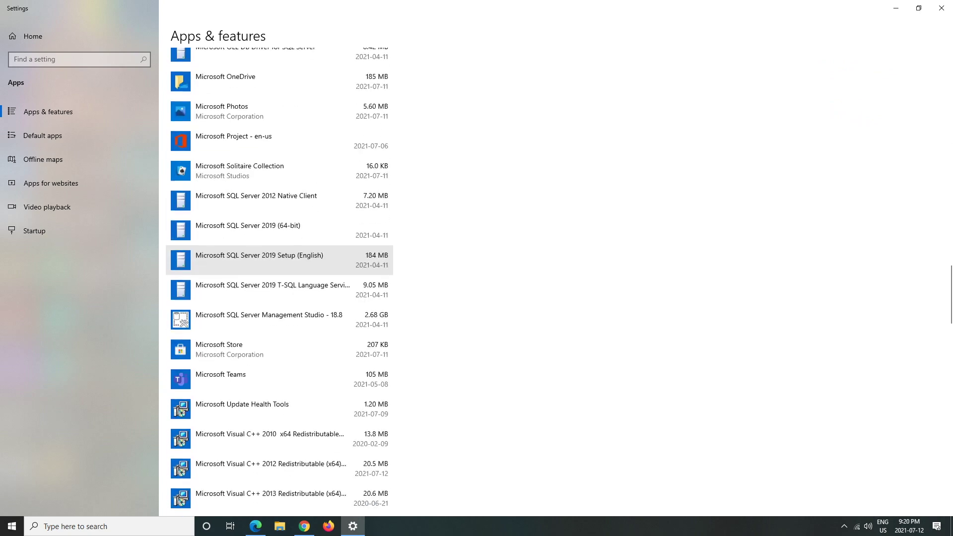
{"action": "scroll", "coordinate": [279, 260], "scroll_direction": "down", "scroll_amount": 5}
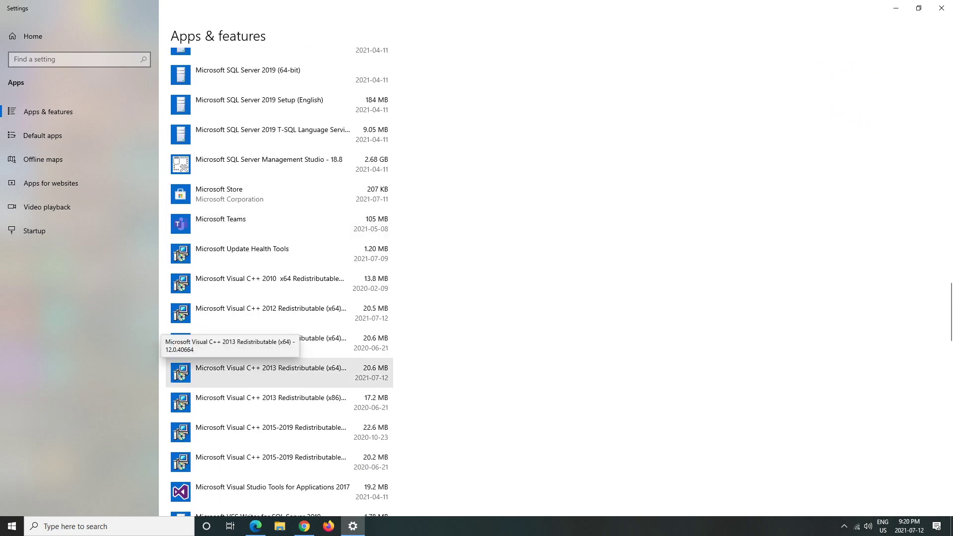
{"action": "left_click", "coordinate": [271, 312]}
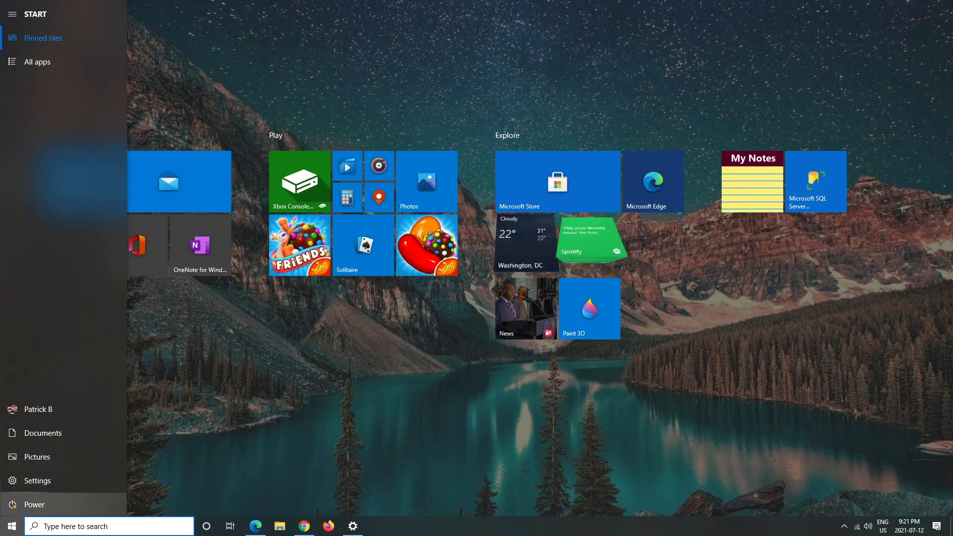
Show the Start menu power options, then dismiss them and the Start menu
{"action": "left_click", "coordinate": [15, 505]}
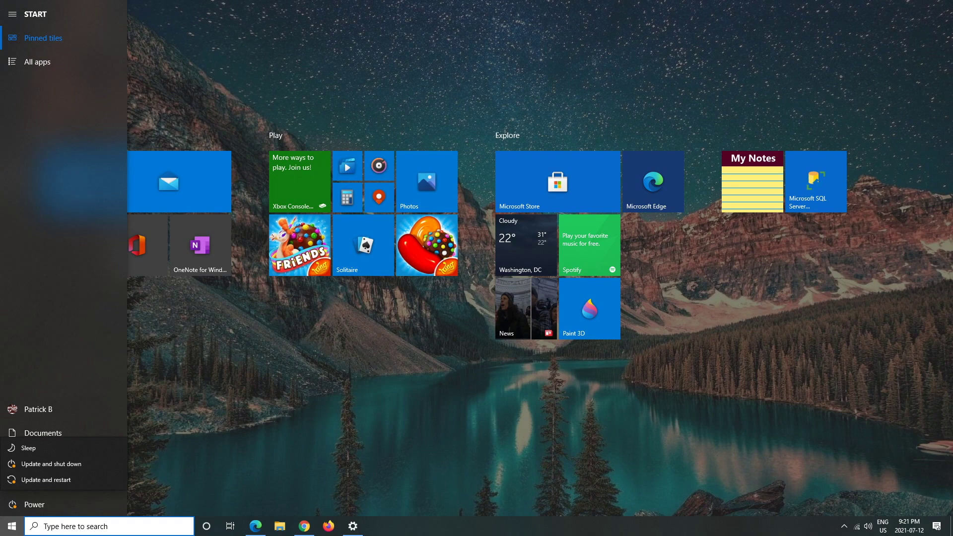
{"action": "key", "text": "Escape"}
{"action": "key", "text": "Escape"}
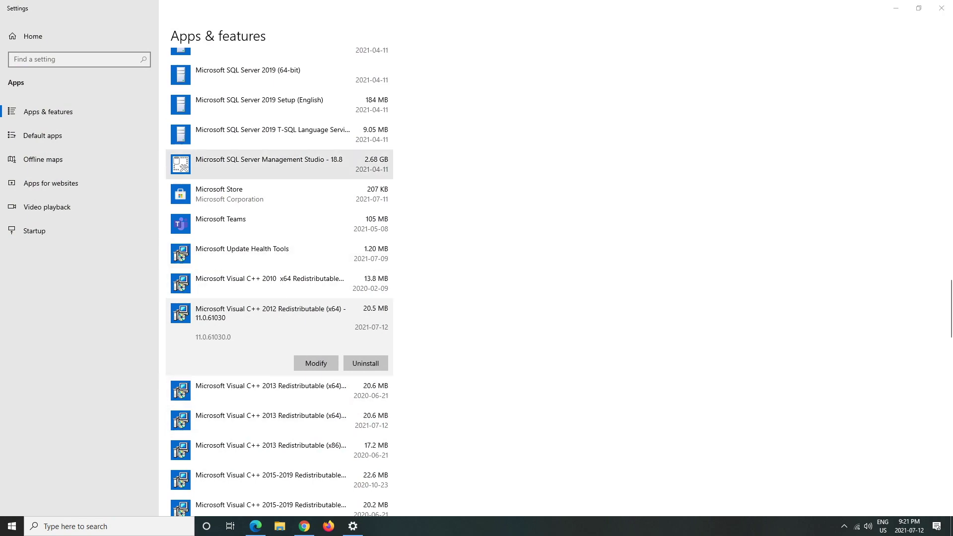
Check that the Visual C++ 2012 Redistributable (x64) entry shows version 11.0.61030, then close Settings
{"action": "scroll", "coordinate": [278, 164], "scroll_direction": "up", "scroll_amount": 5}
{"action": "scroll", "coordinate": [278, 298], "scroll_direction": "up", "scroll_amount": 8}
{"action": "scroll", "coordinate": [278, 307], "scroll_direction": "down", "scroll_amount": 16}
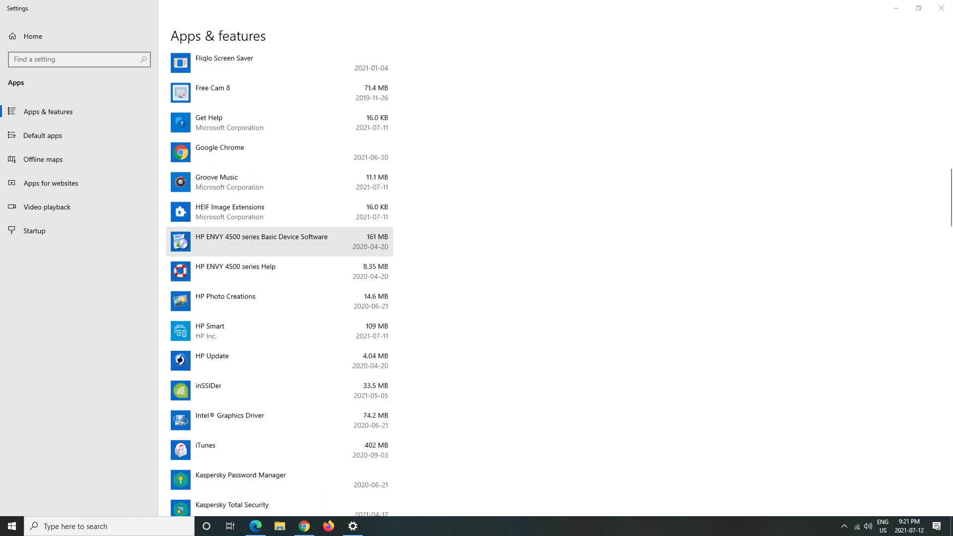
{"action": "scroll", "coordinate": [278, 308], "scroll_direction": "down", "scroll_amount": 10}
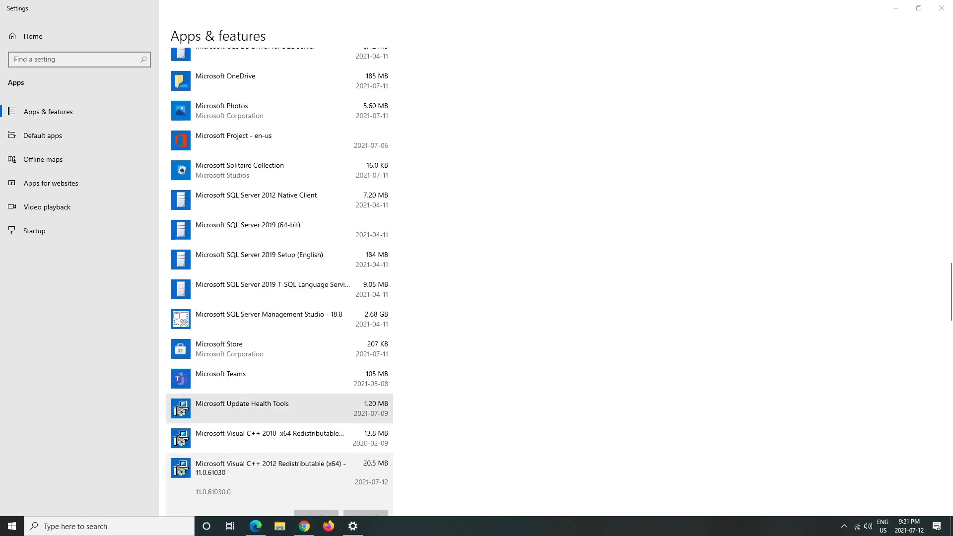
{"action": "left_click", "coordinate": [278, 469]}
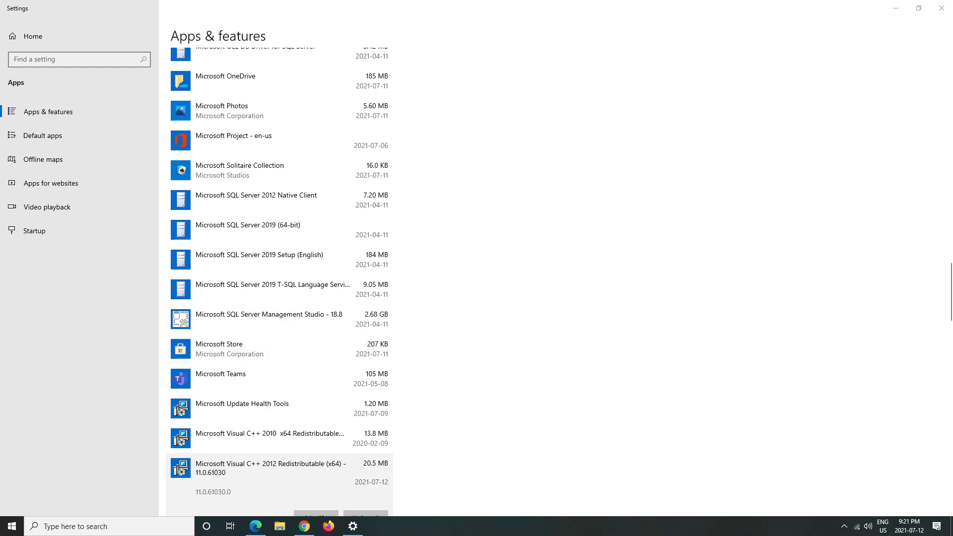
{"action": "left_click", "coordinate": [941, 8]}
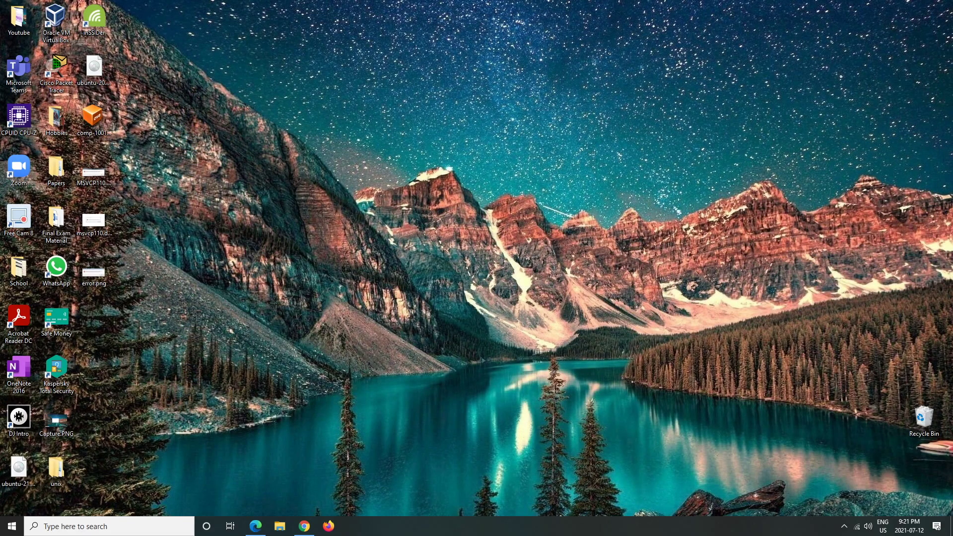